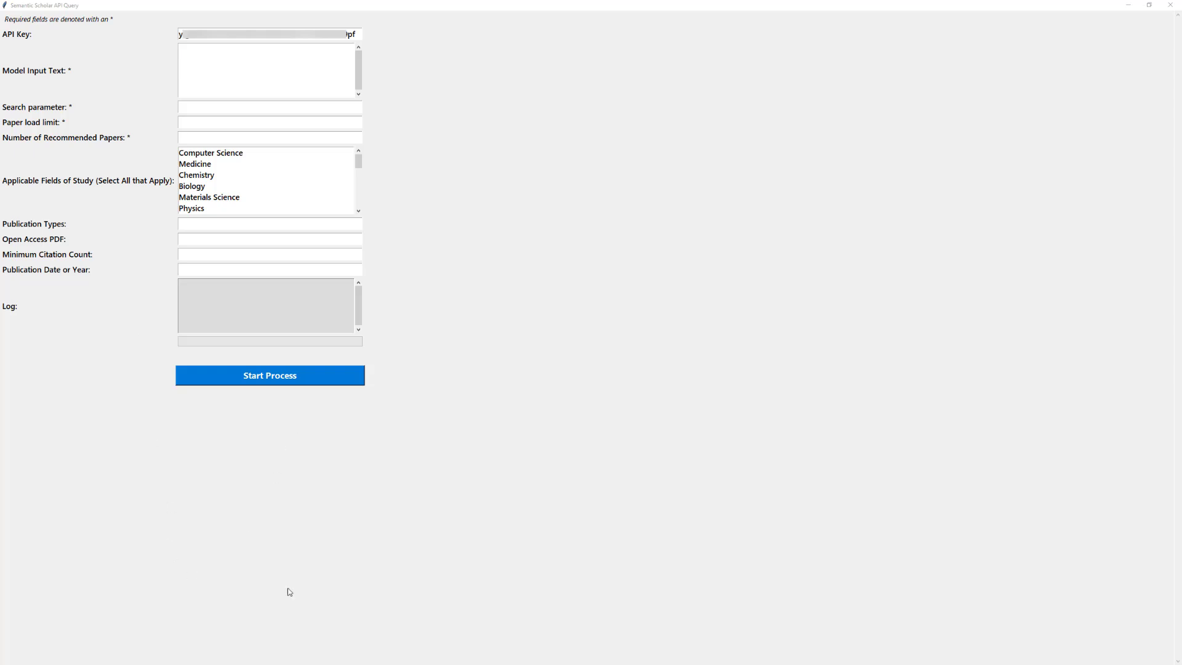
Switch to the Semantic Scholar API page in Chrome, examine its API key section and request form, and return to the query form
key(alt+Tab)
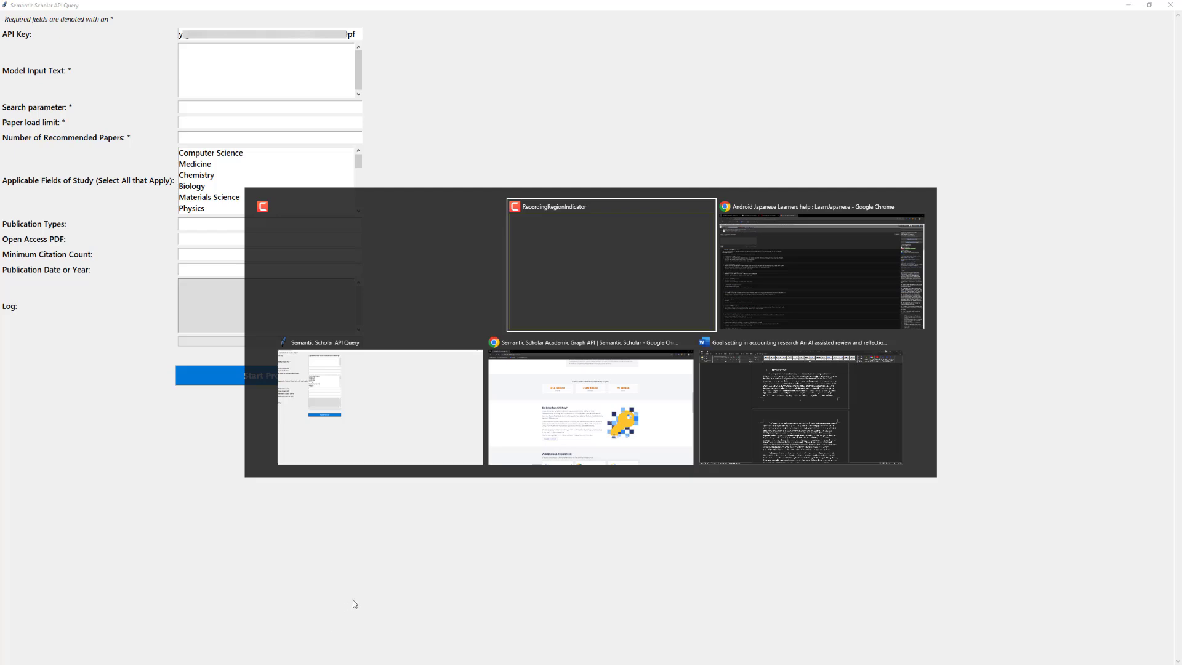
key(alt+Tab)
key(alt+Tab)
key(alt+Tab)
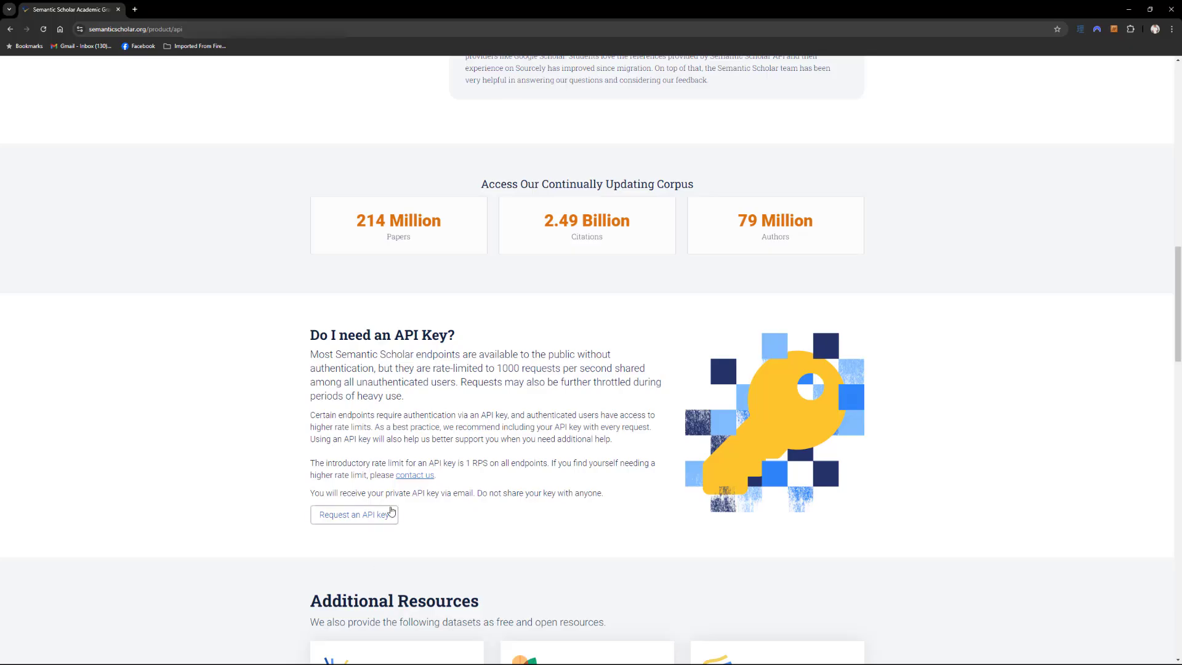
scroll(389, 488, up, 15)
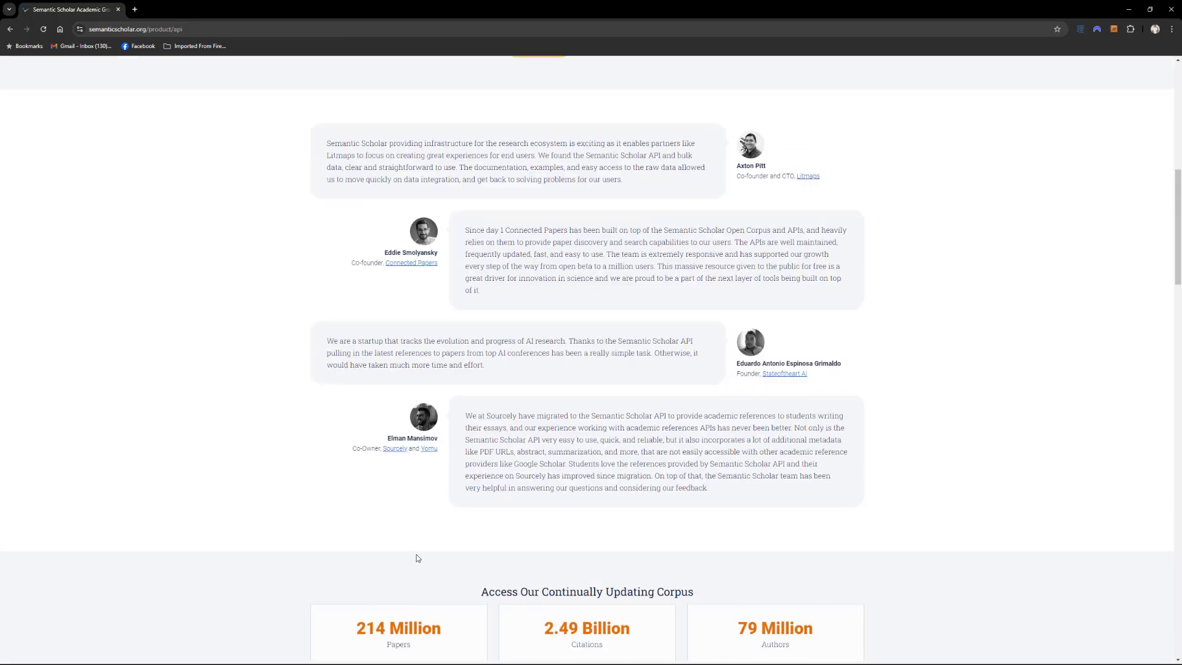
scroll(412, 615, up, 2)
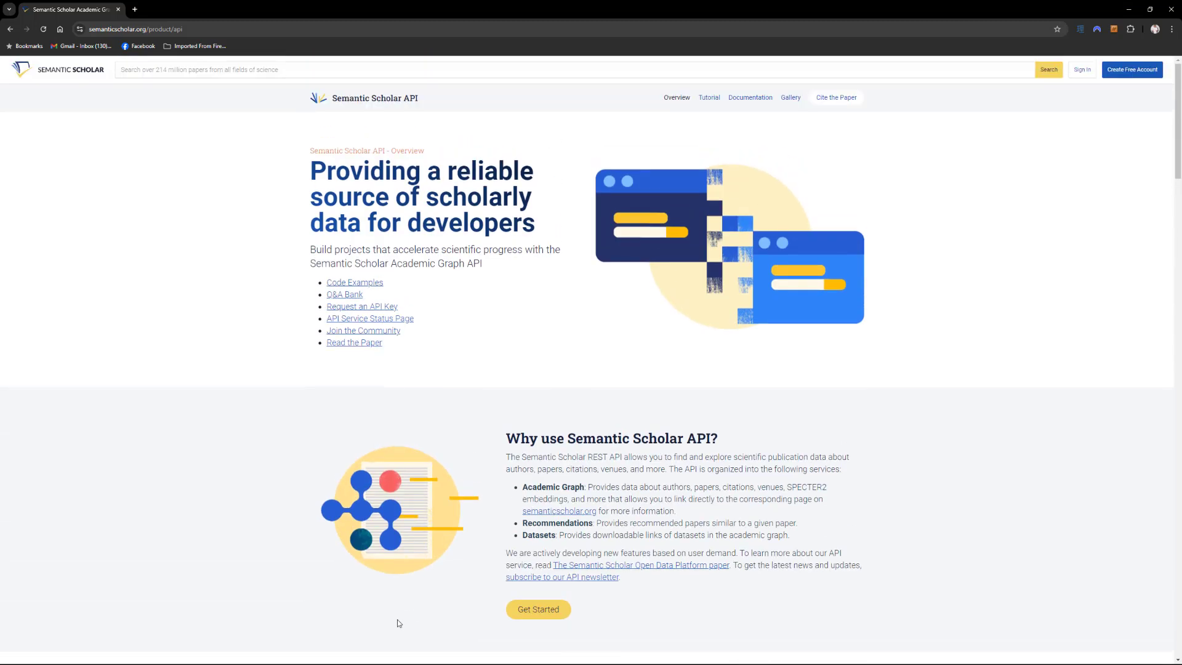
scroll(383, 628, down, 13)
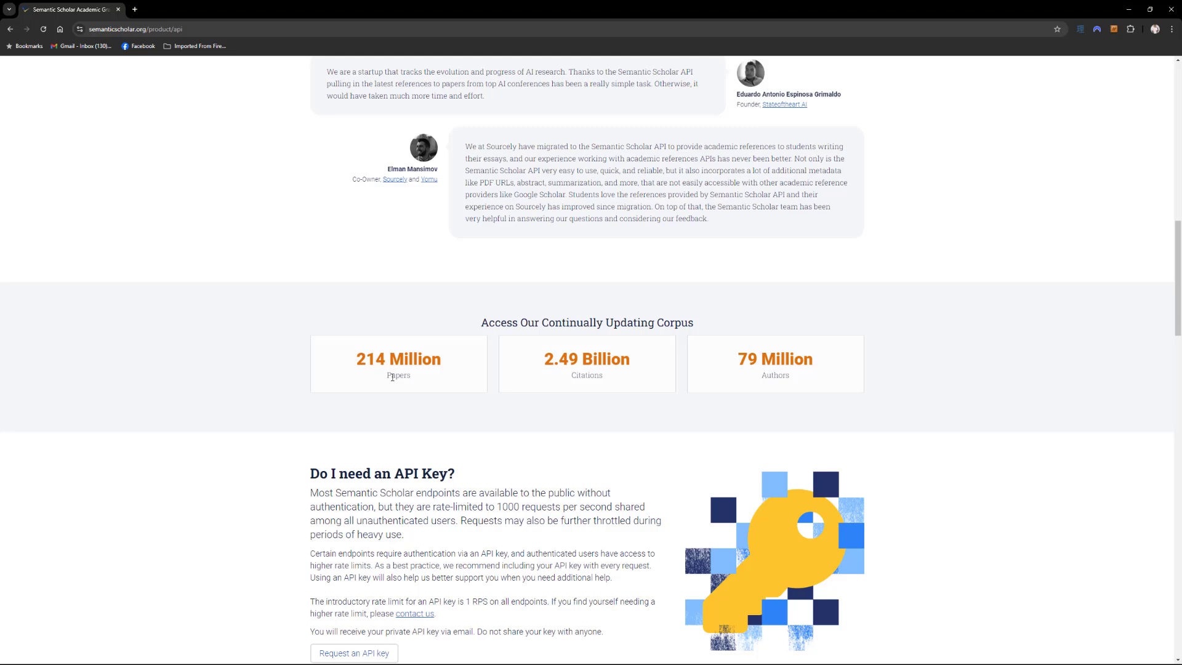
scroll(392, 377, down, 10)
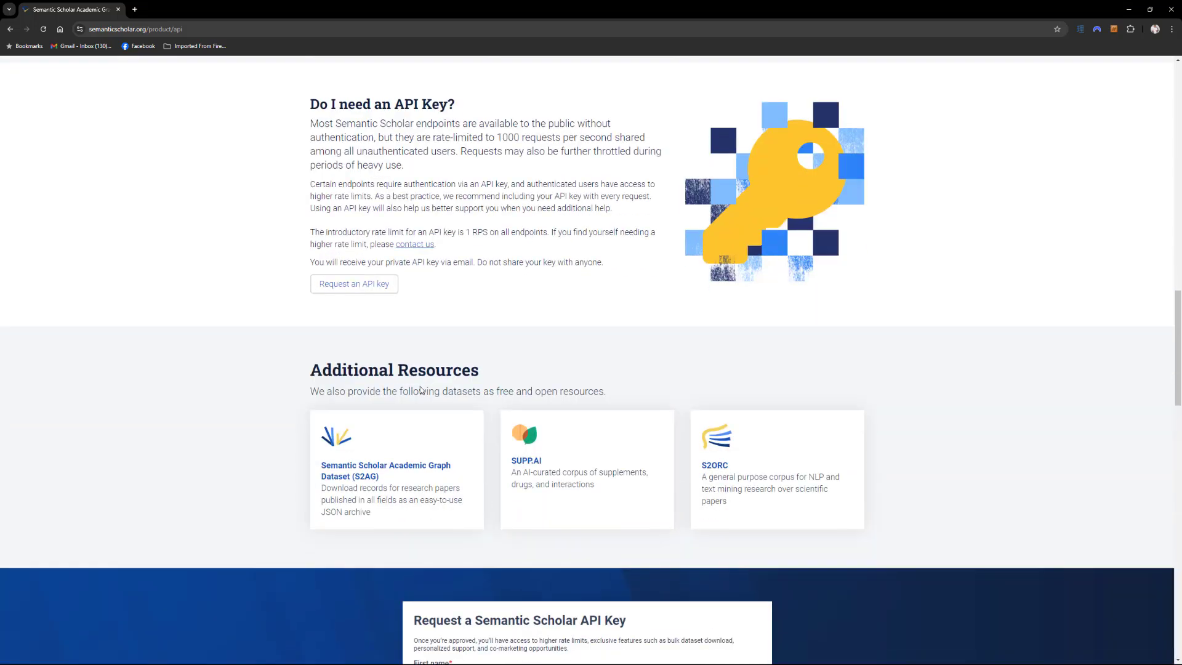
scroll(424, 388, down, 4)
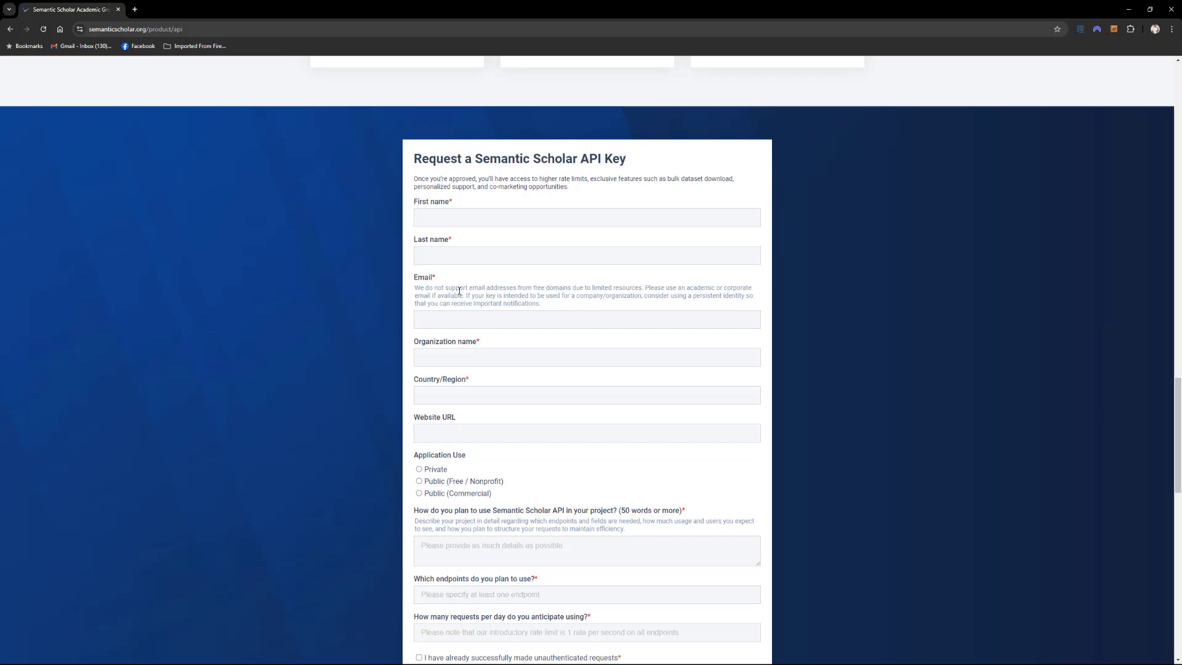
key(alt+Tab)
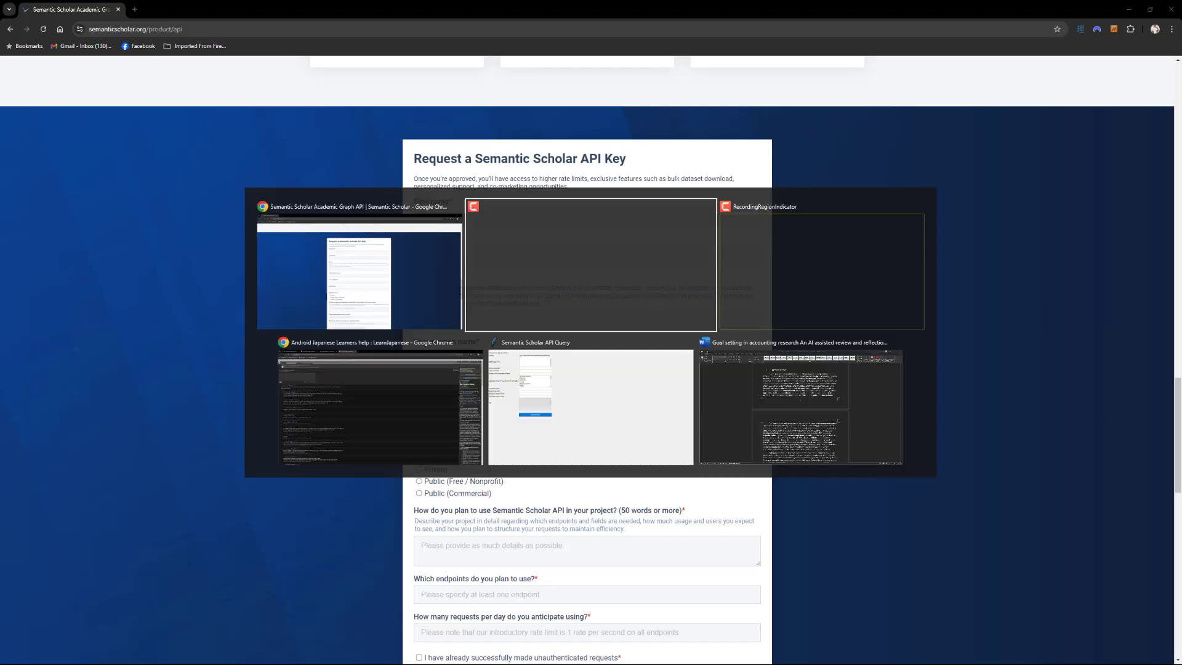
key(alt+Tab)
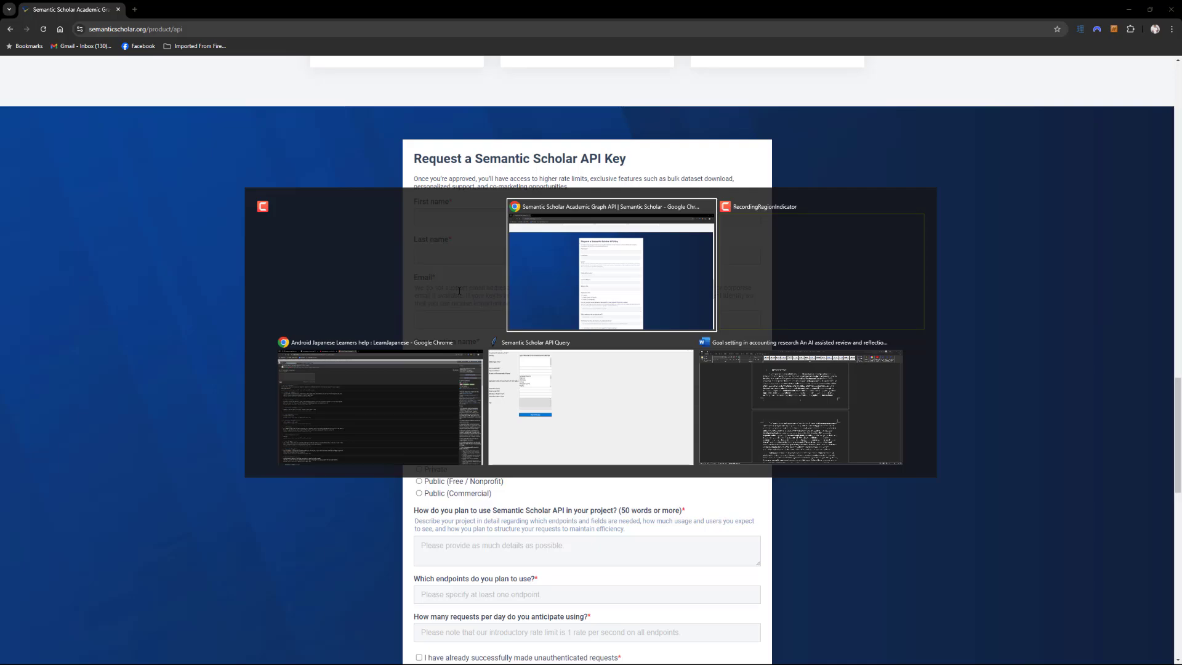
key(alt+Tab)
key(alt+Tab)
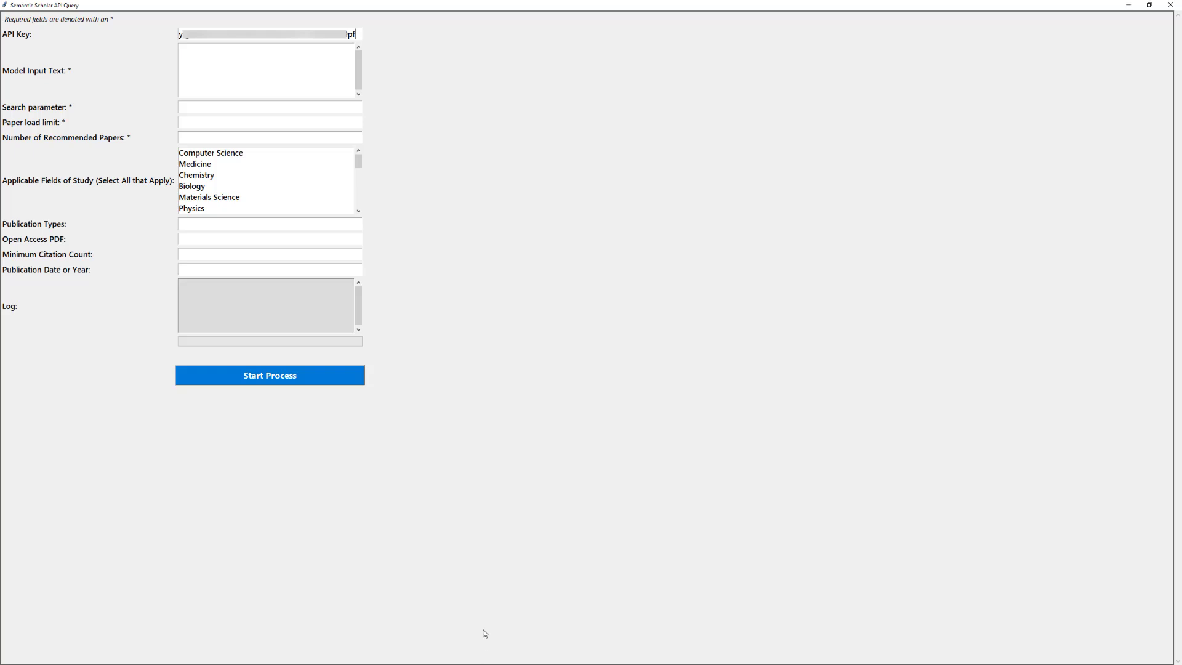
Copy the selected paper text, starting at INTRODUCTION, from the Word document and paste it as the query form's model input text
key(alt+Tab)
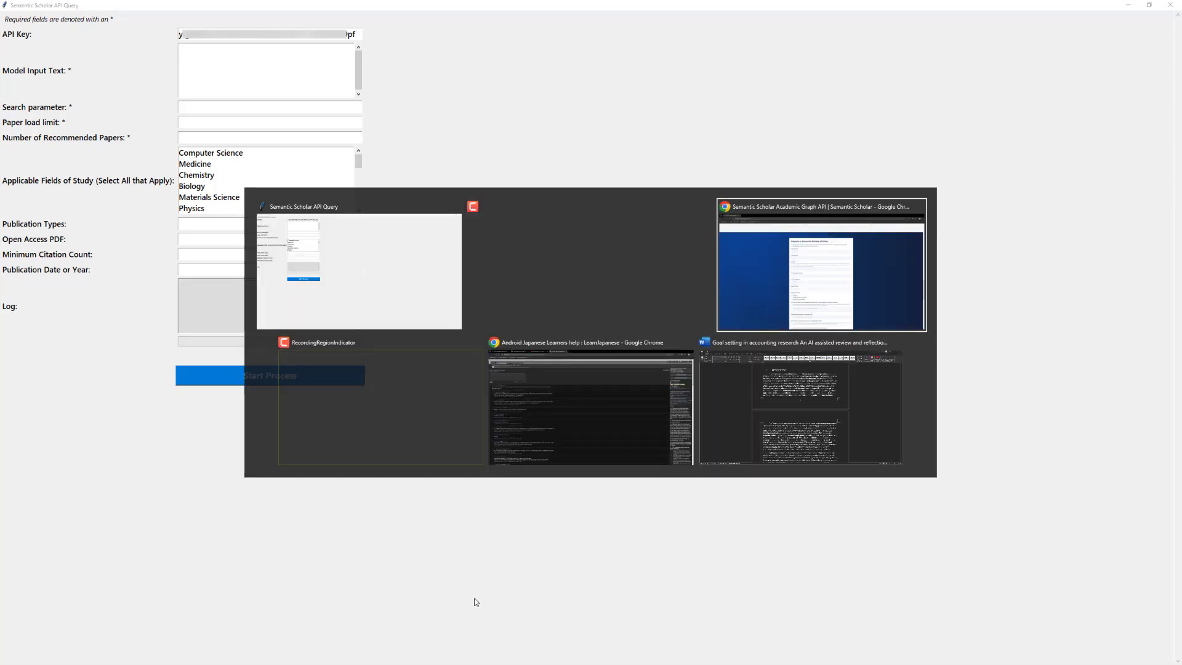
key(alt+Tab)
key(alt+Tab)
key(alt+Tab)
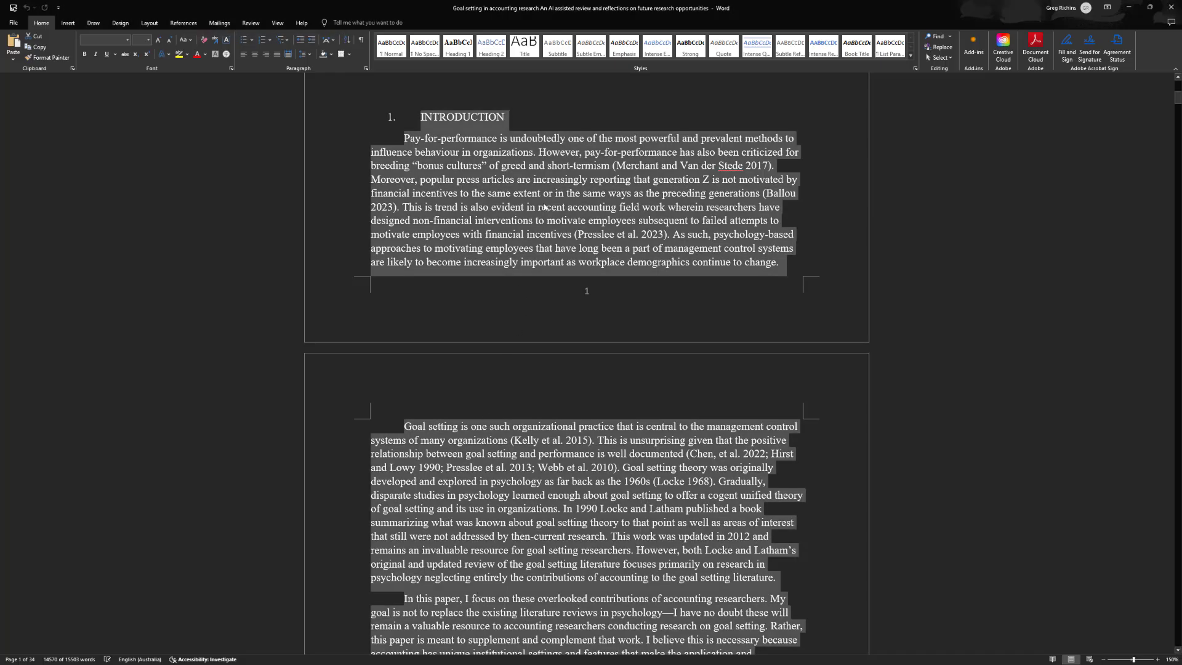
right_click(511, 191)
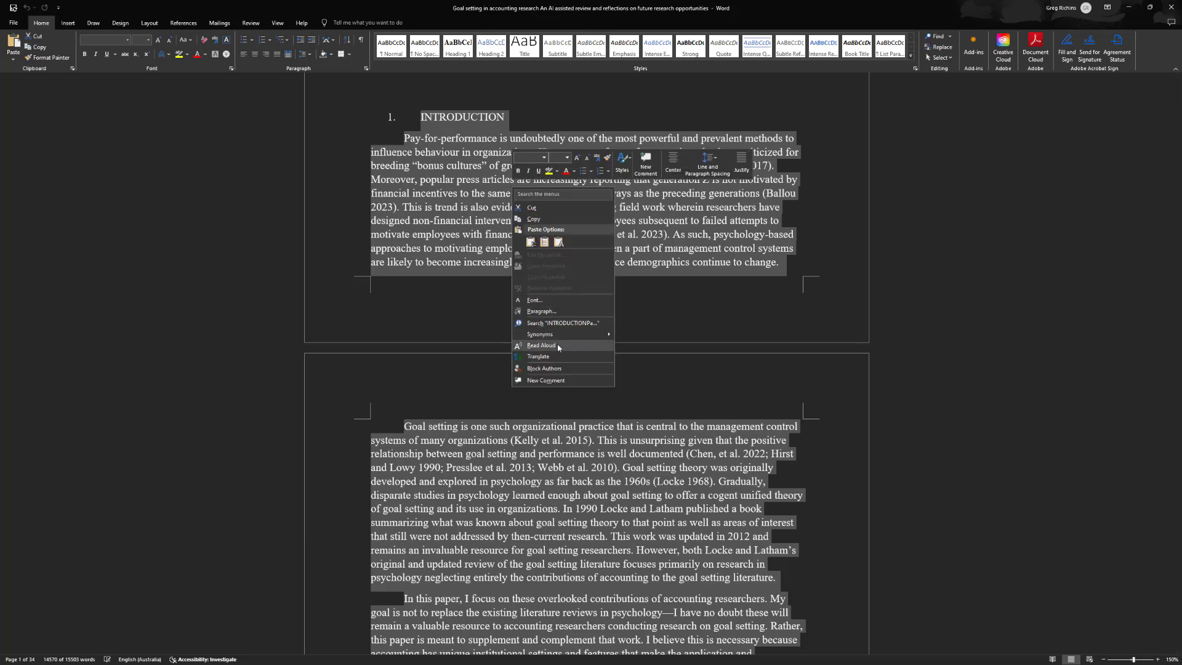
click(533, 219)
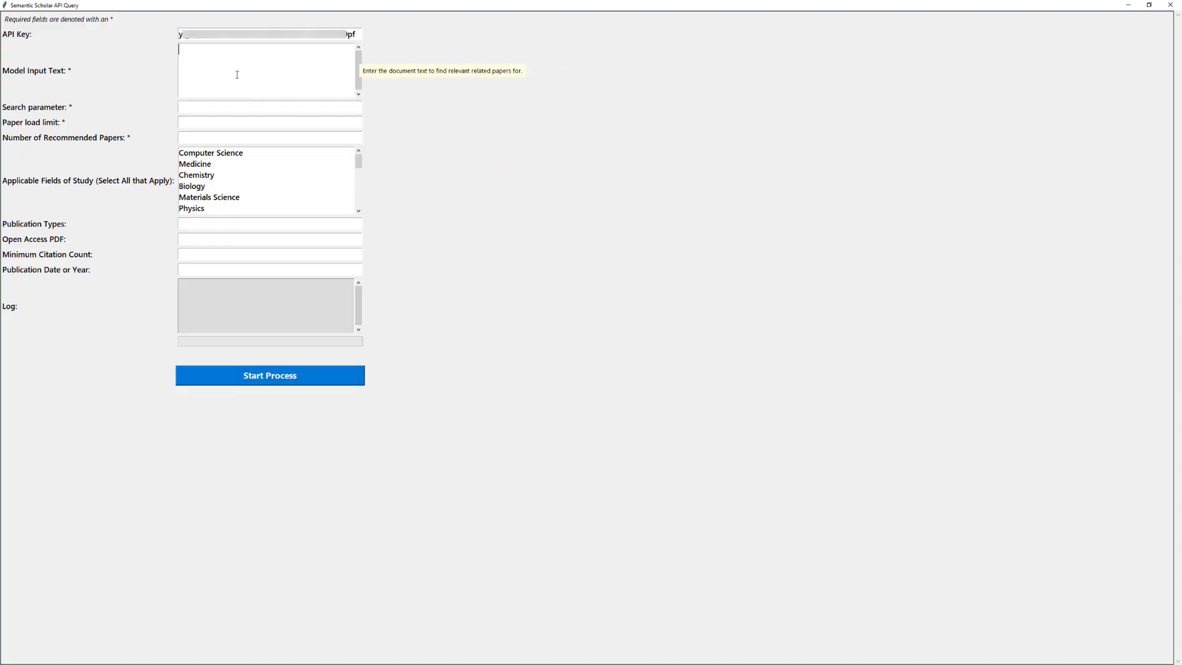
key(ctrl+v)
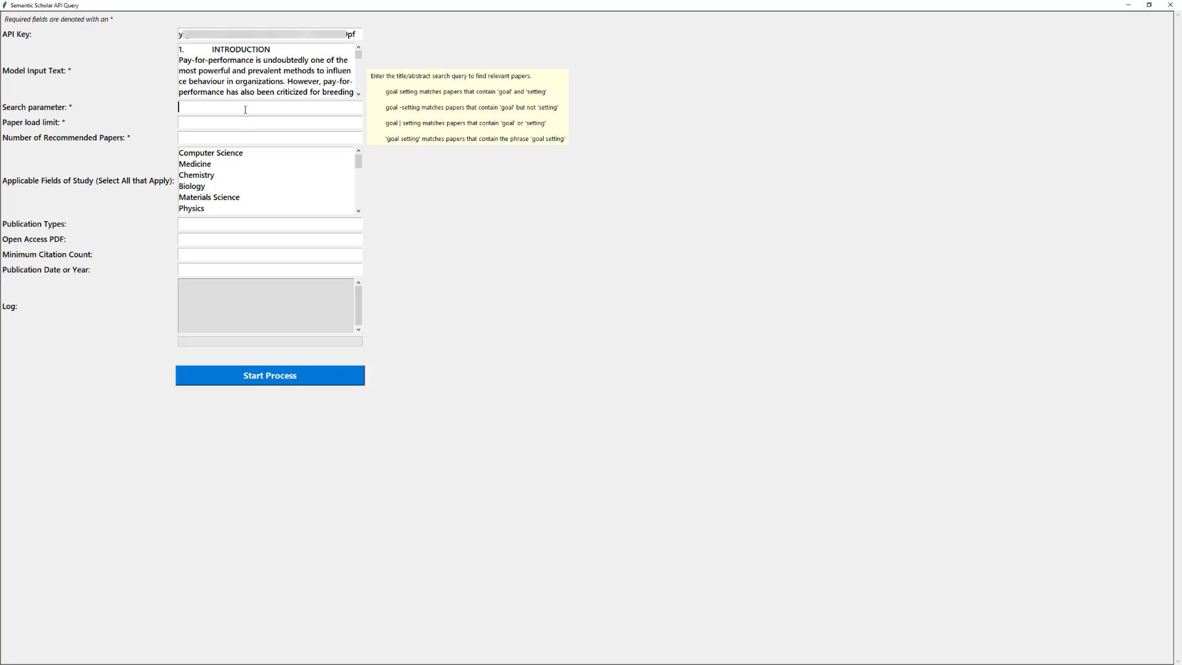
Set the search parameter to "goal | target | budget", the paper load limit to 100000 and the number of recommended papers to 100
text(goal | target | budget)
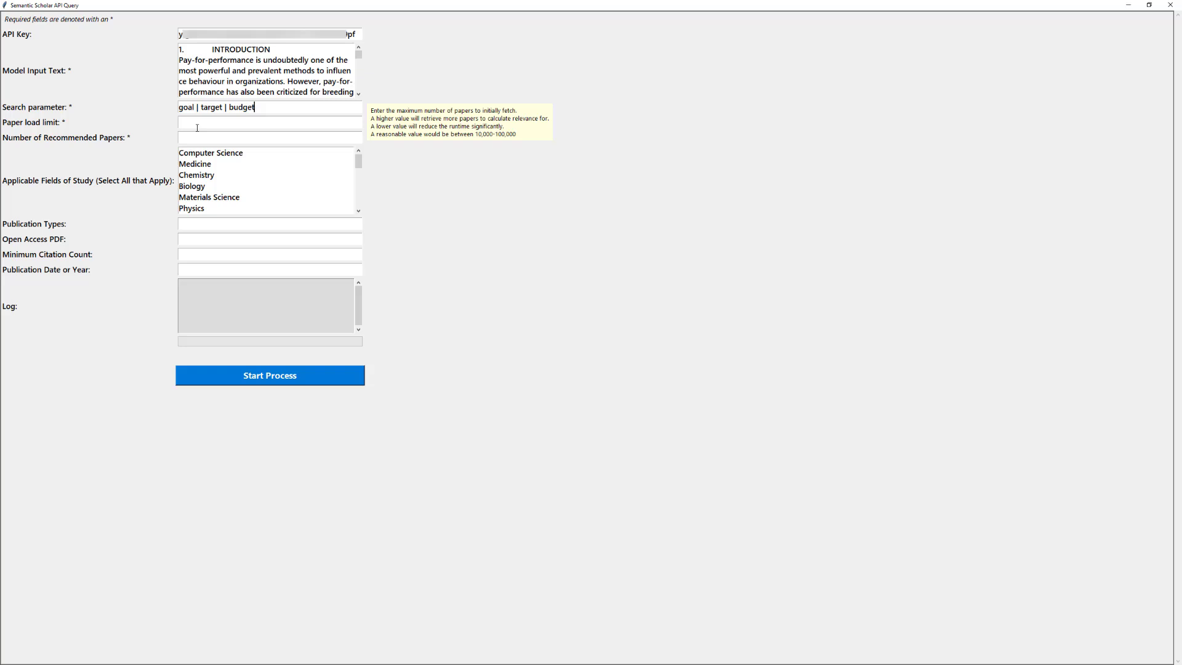
text(00000)
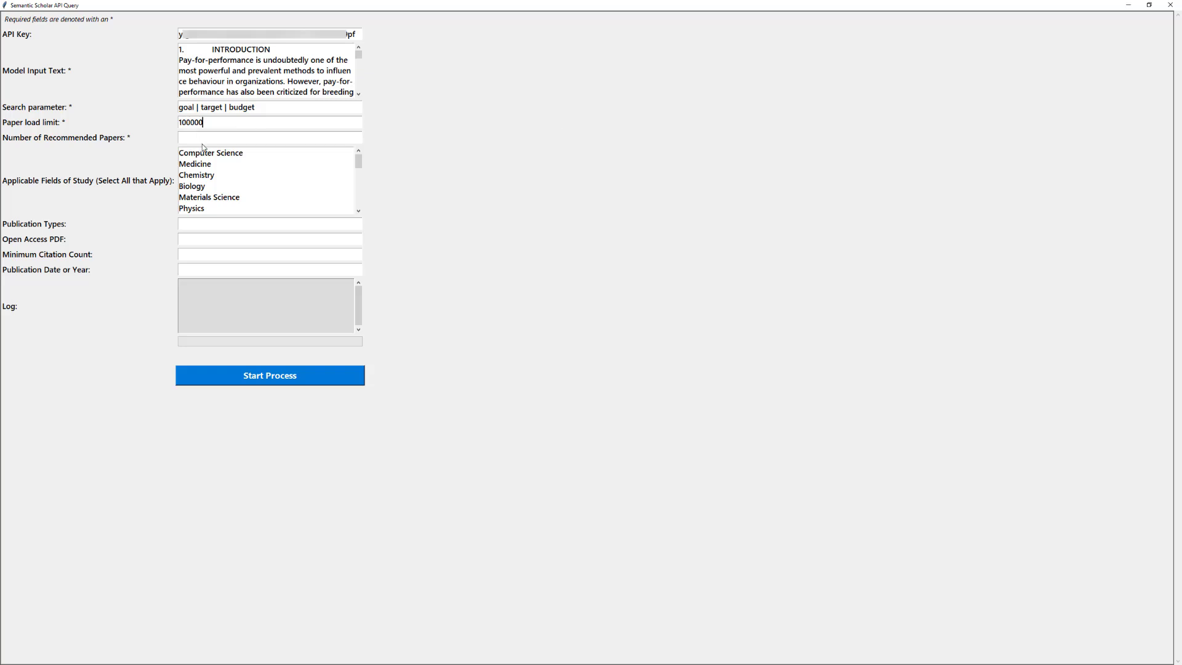
click(205, 137)
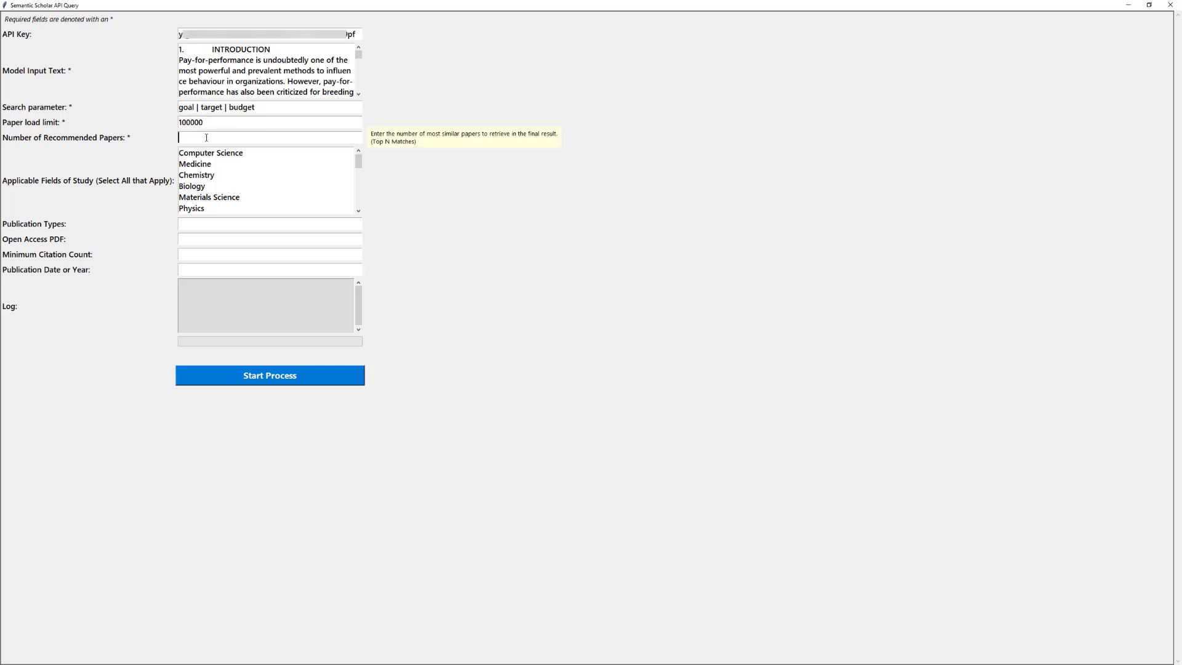
text(100)
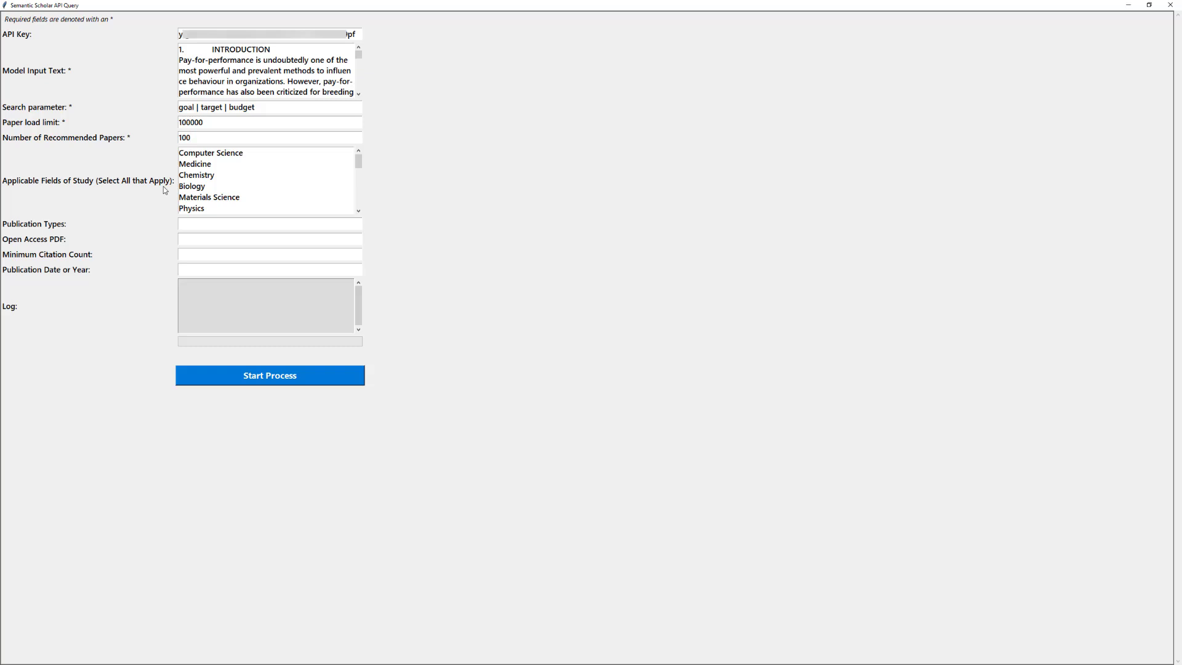
Select Business and Psychology as the applicable fields of study
mouse_move(228, 186)
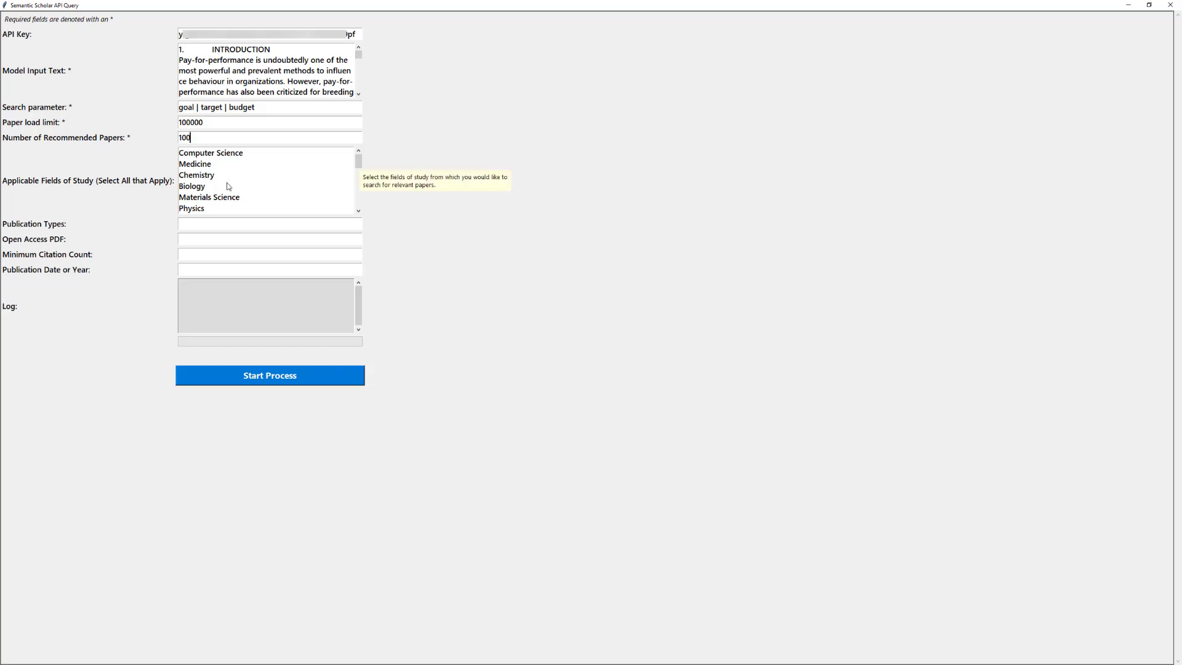
scroll(227, 187, down, 5)
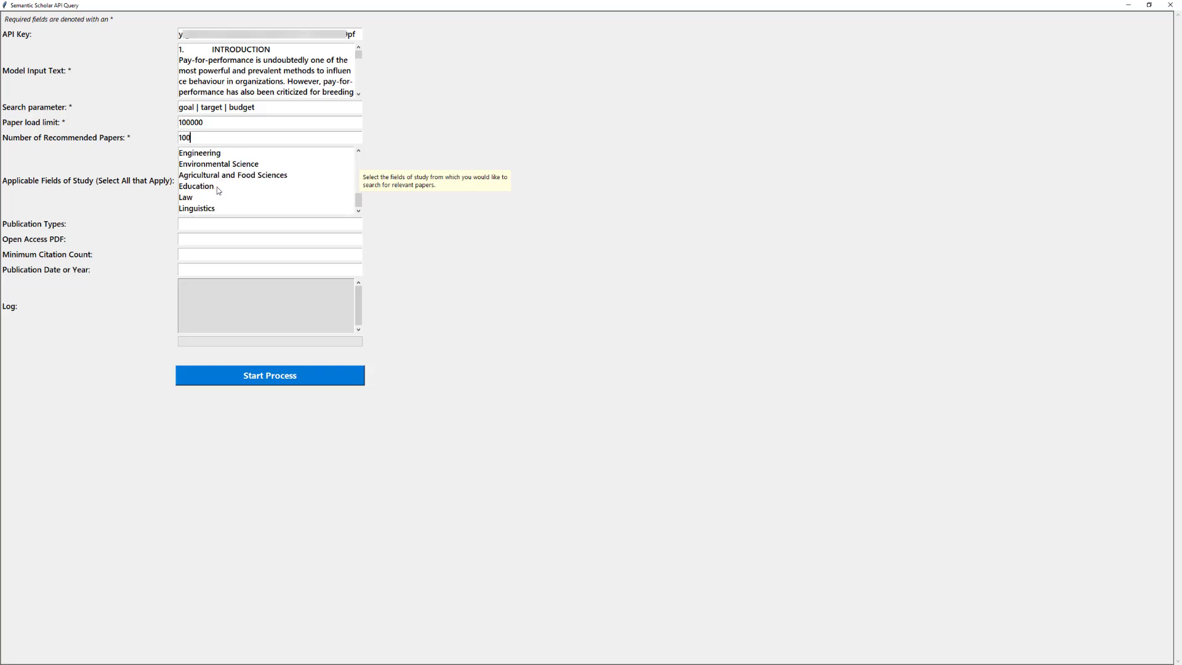
scroll(217, 191, up, 4)
scroll(216, 192, down, 1)
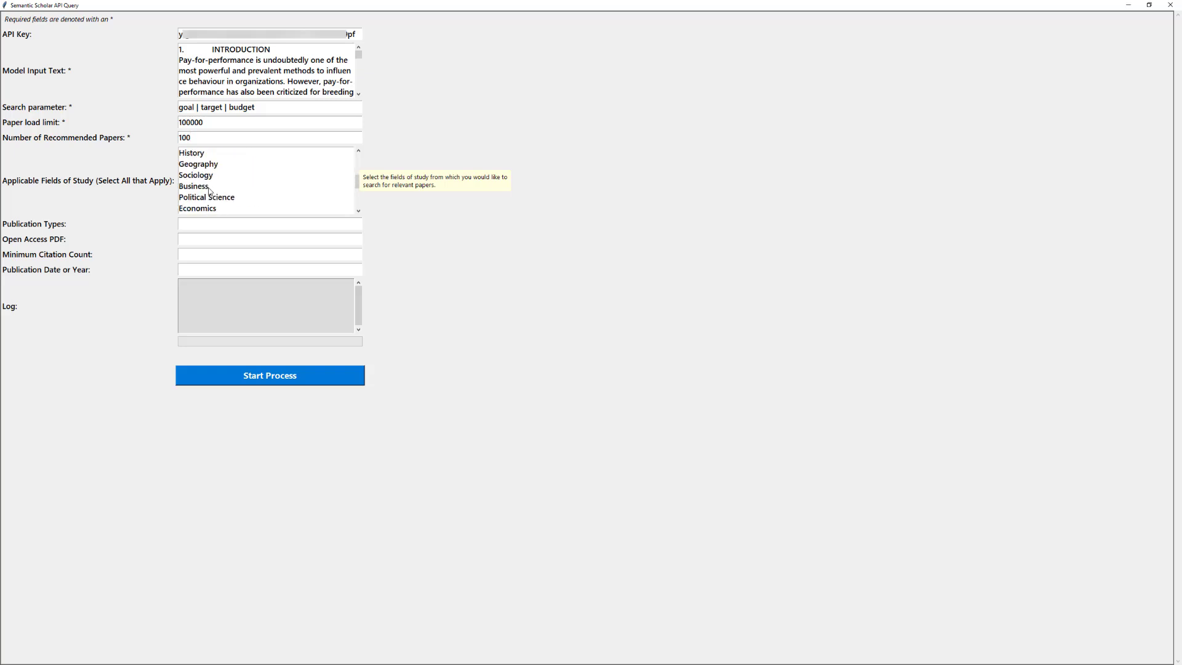
click(208, 188)
scroll(208, 190, up, 1)
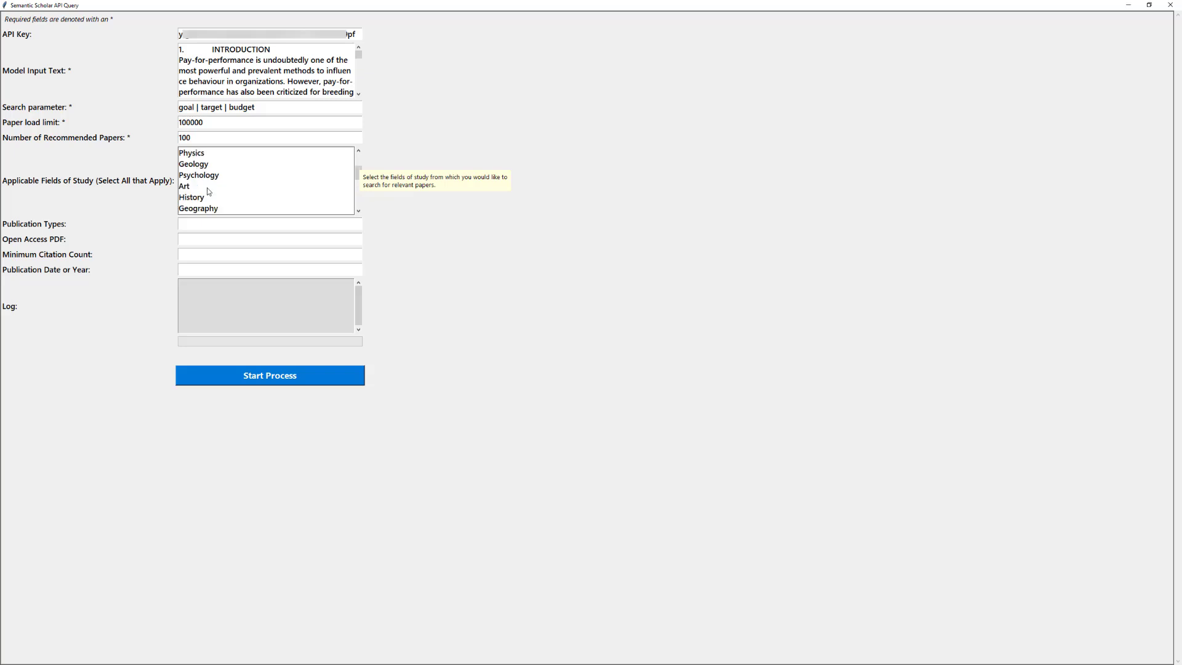
scroll(208, 191, up, 2)
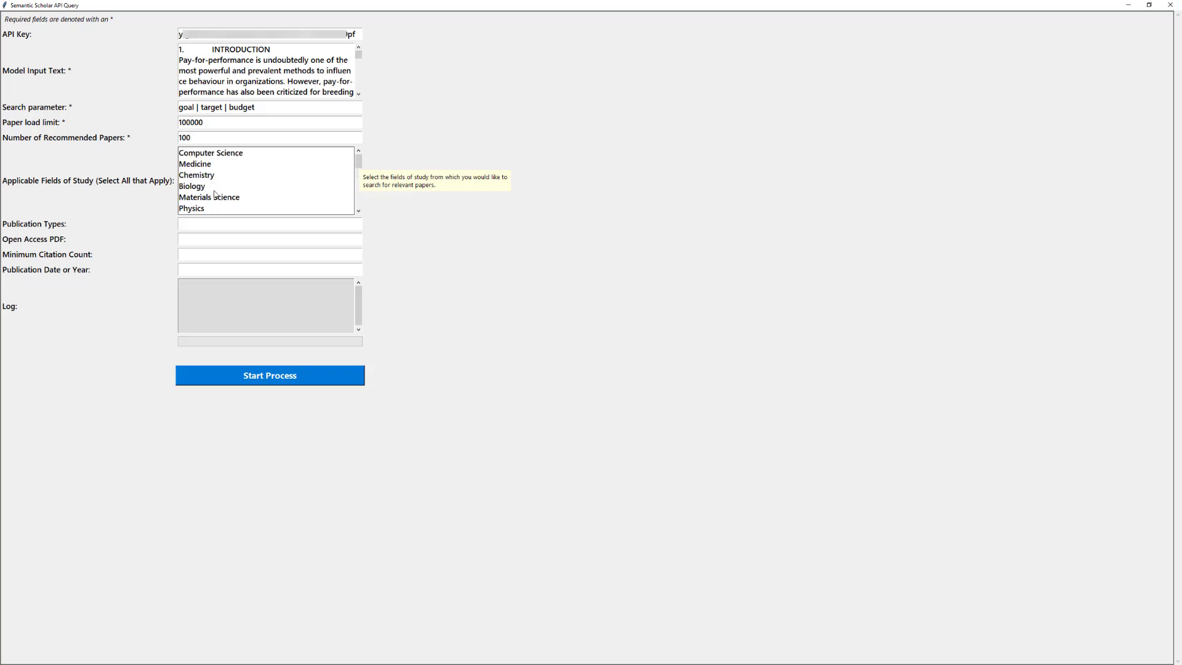
scroll(208, 210, down, 1)
click(211, 187)
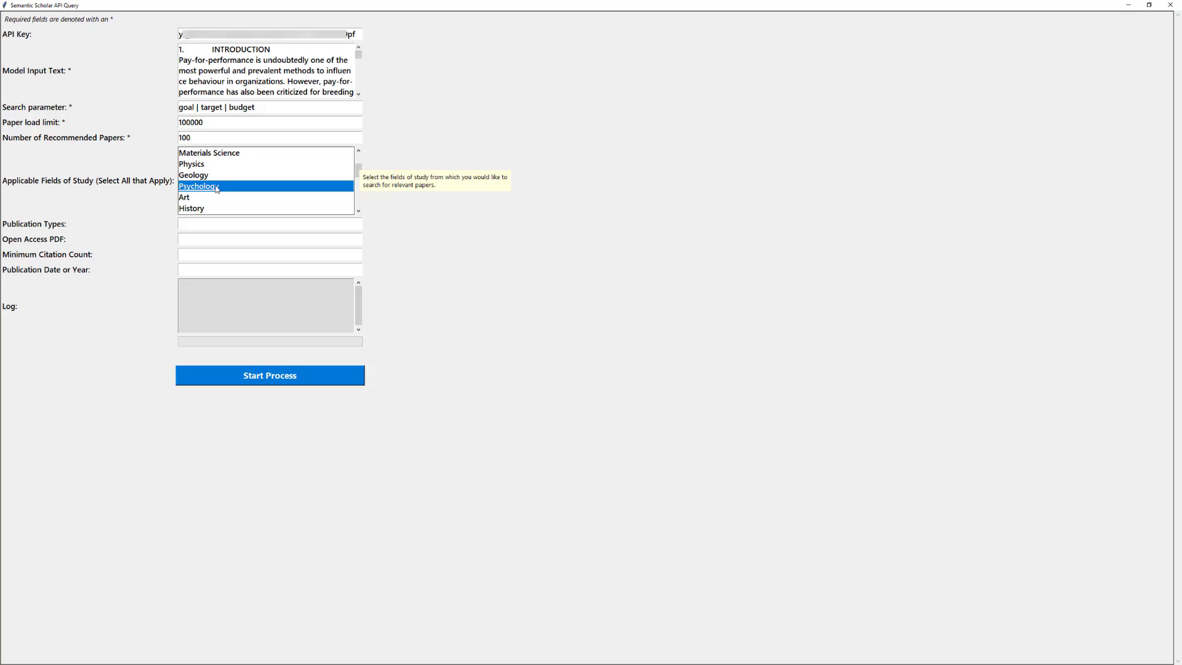
click(361, 211)
click(362, 211)
click(361, 211)
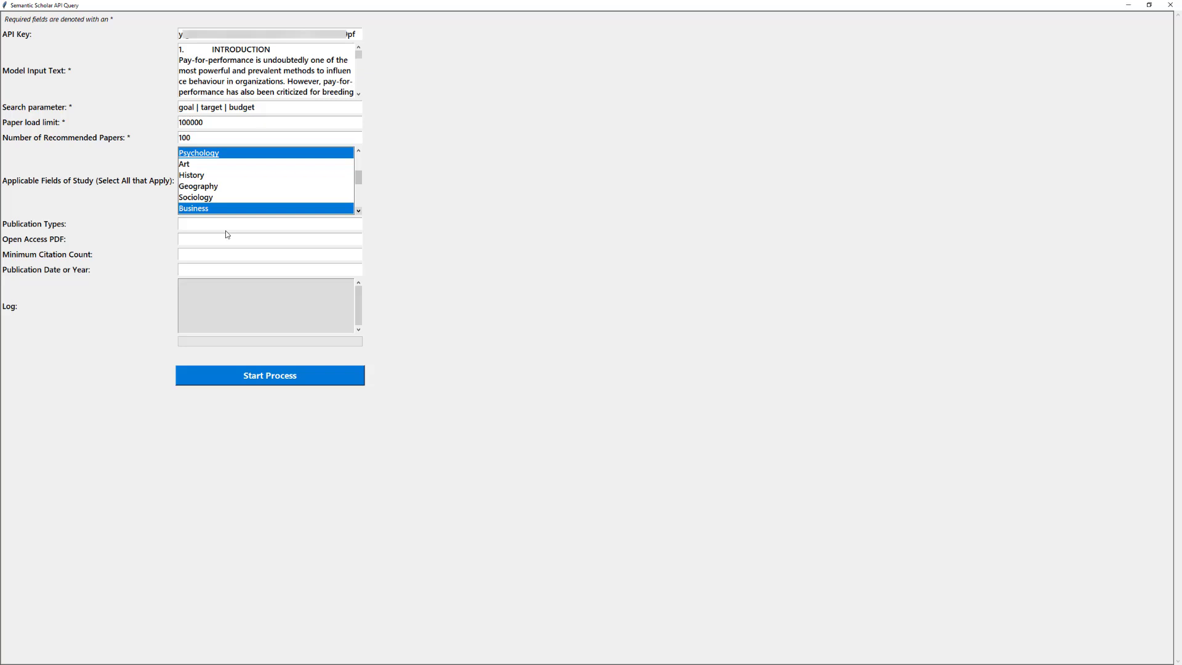
Start the recommendation process with the optional filters left blank and maximize the Result DataFrame window
mouse_move(200, 223)
click(278, 382)
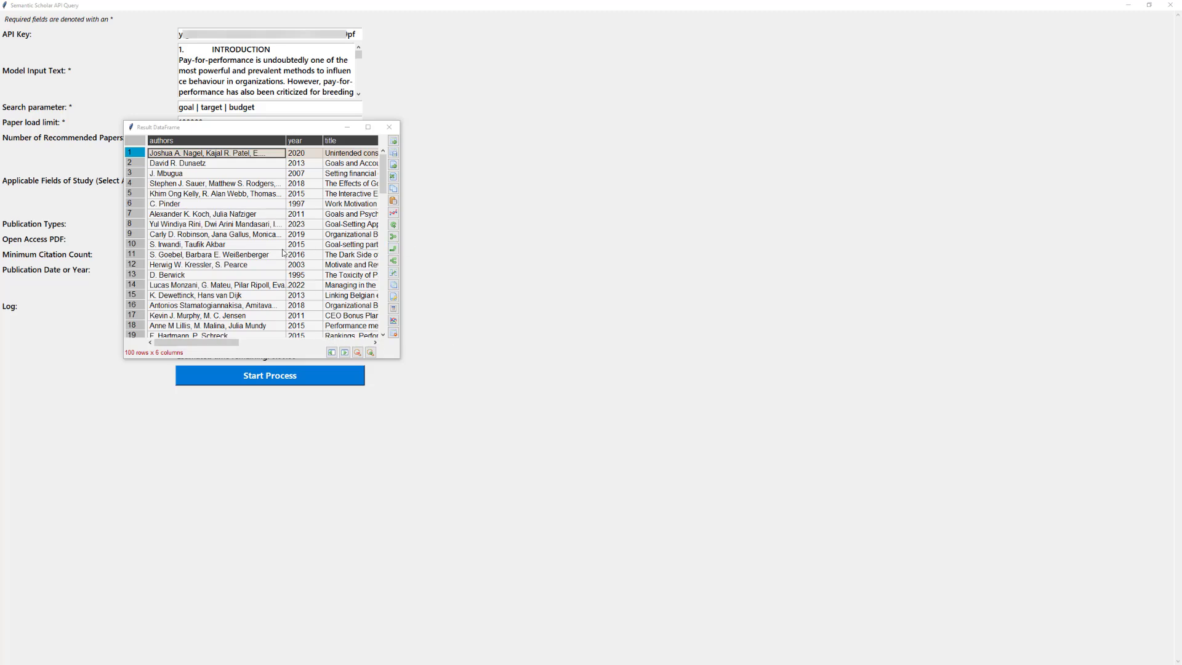
click(368, 126)
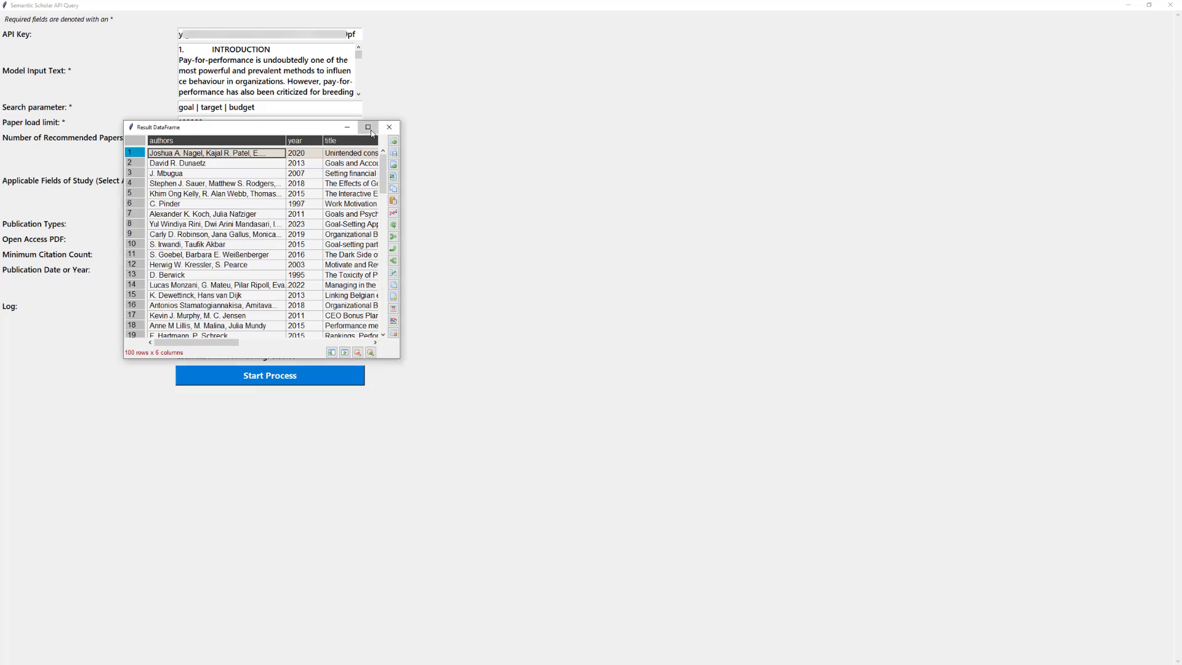